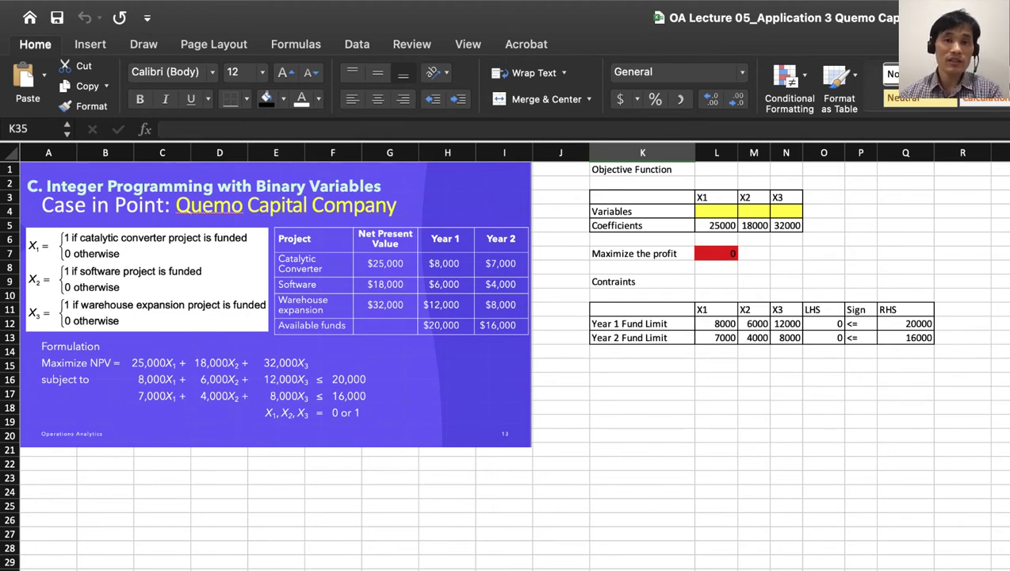
# Step: Examine the objective function's X1–X3 headers, variable cells, coefficients and the SUMPRODUCT formula in the profit cell L7
pyautogui.click(785, 570)
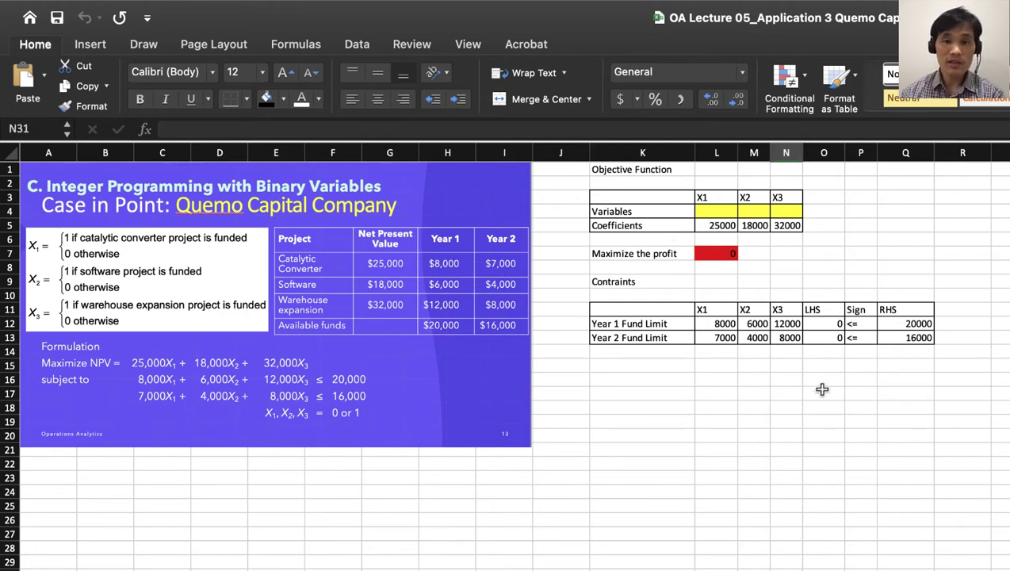
pyautogui.moveTo(710, 197); pyautogui.dragTo(773, 198)
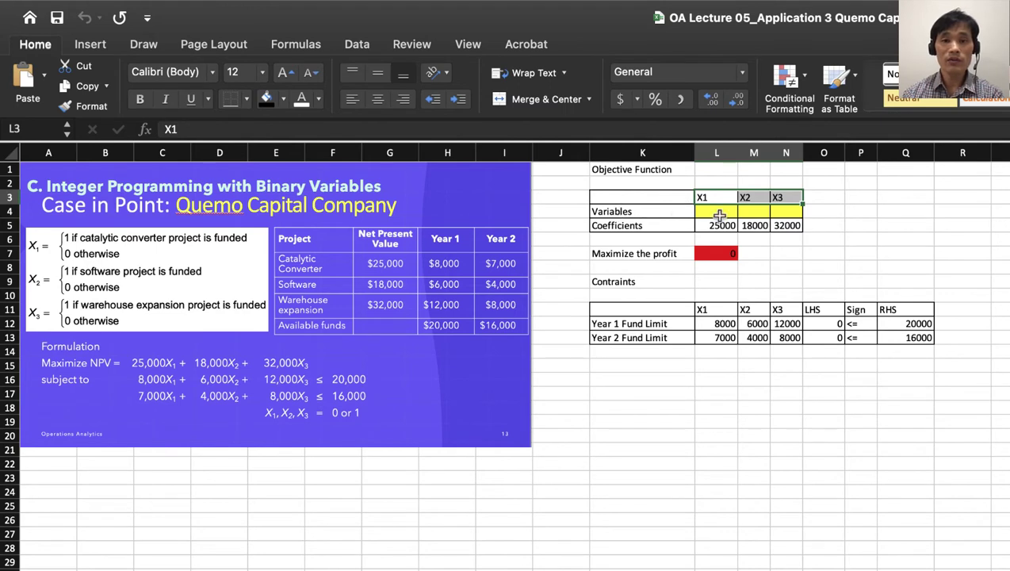
pyautogui.moveTo(711, 212); pyautogui.dragTo(781, 213)
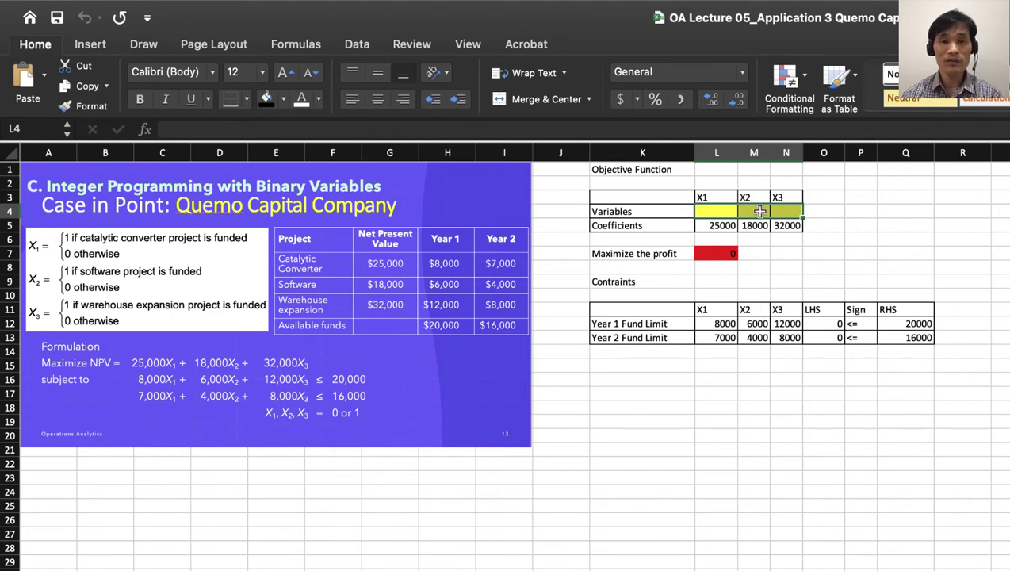
pyautogui.click(752, 211)
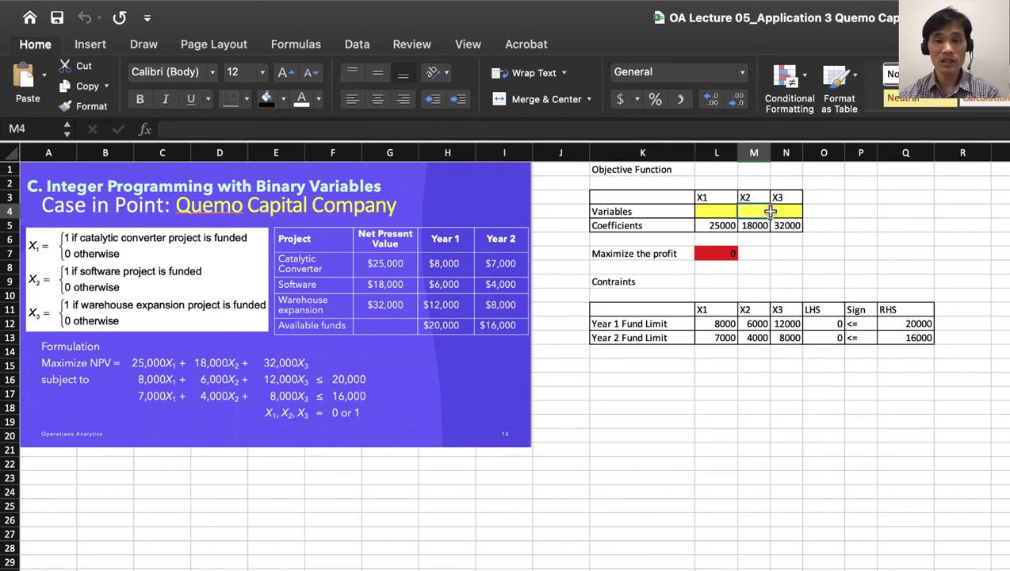
pyautogui.click(781, 210)
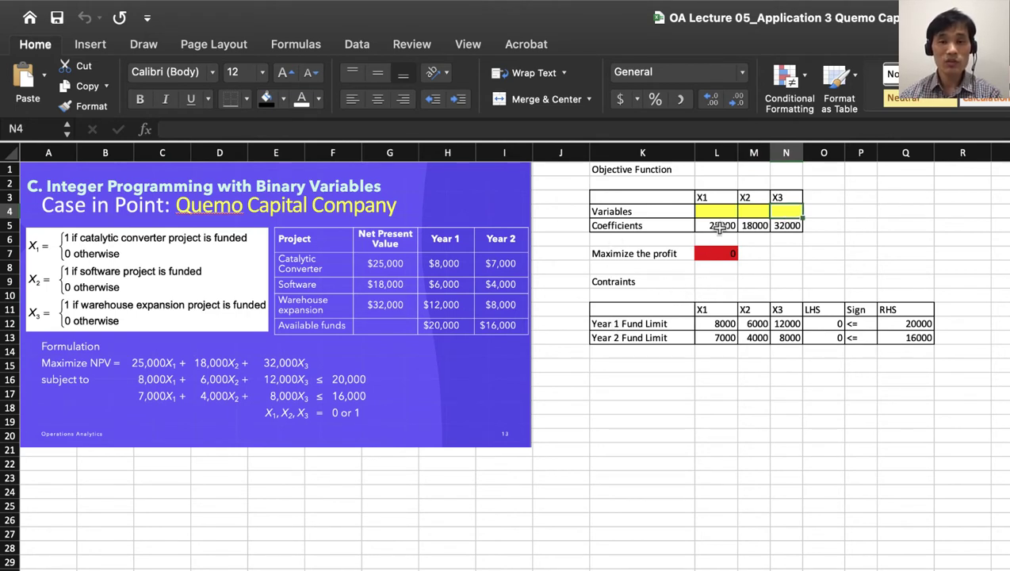
pyautogui.click(787, 228)
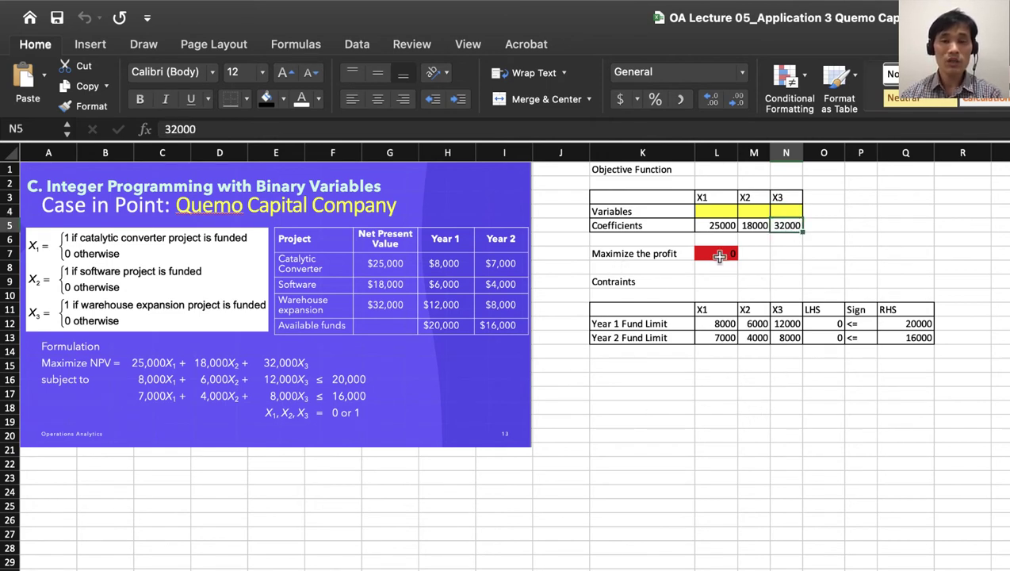
pyautogui.doubleClick(720, 255)
pyautogui.press('Escape')
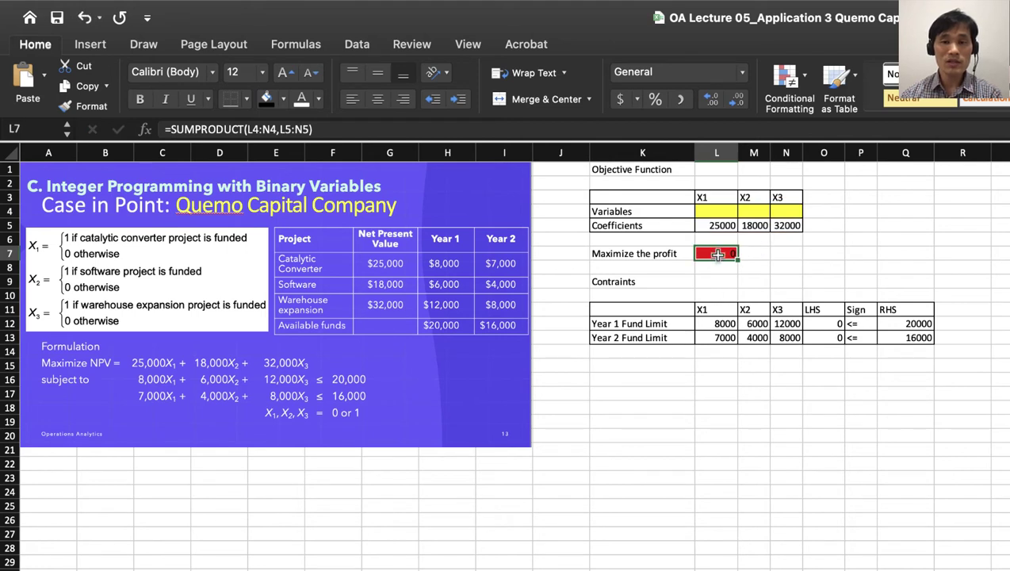
pyautogui.doubleClick(718, 254)
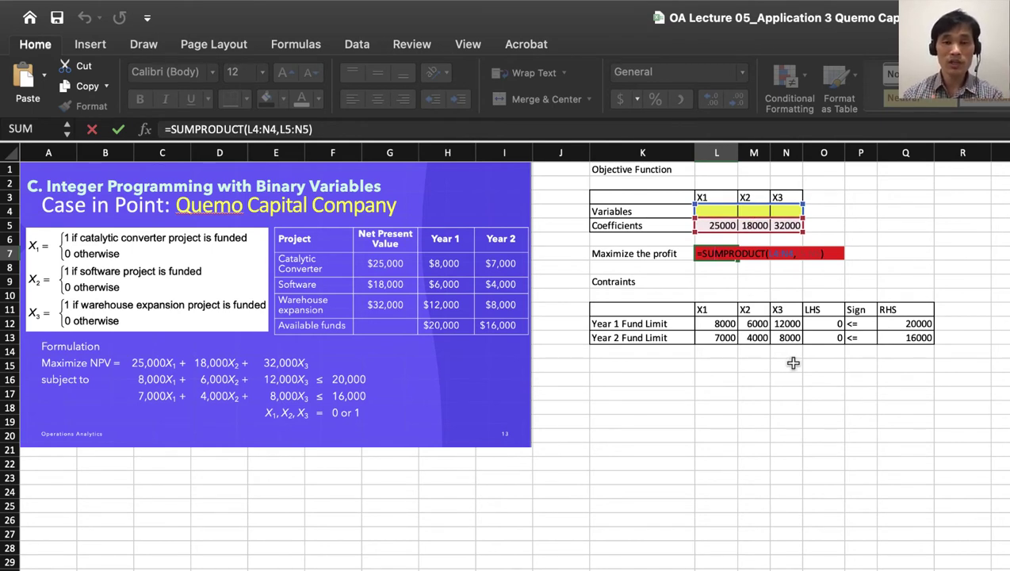
pyautogui.press('Return')
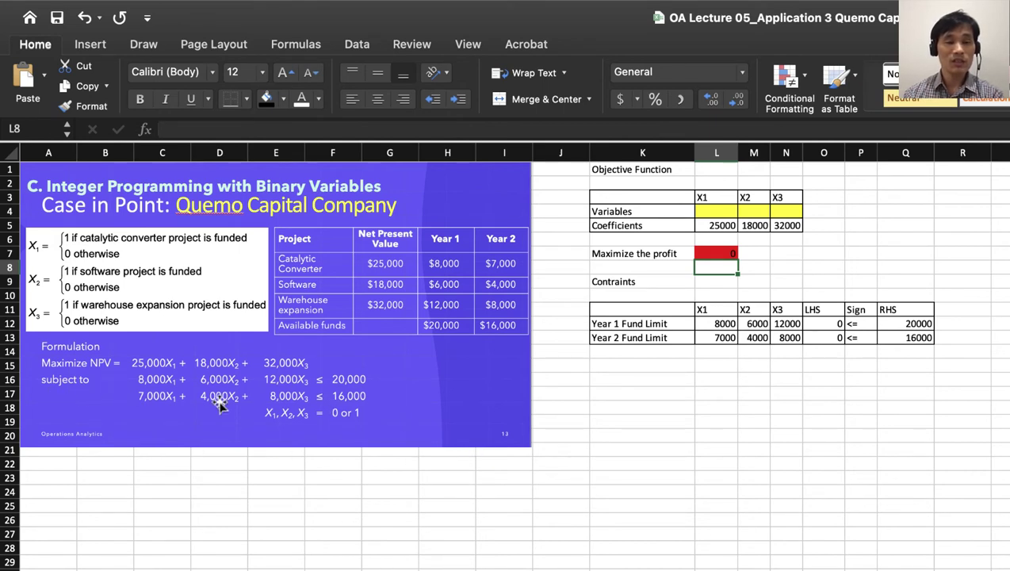
# Step: Inspect the LHS formulas of the Year 1 and Year 2 Fund Limit constraints in O12 and O13
pyautogui.doubleClick(833, 324)
pyautogui.press('Return')
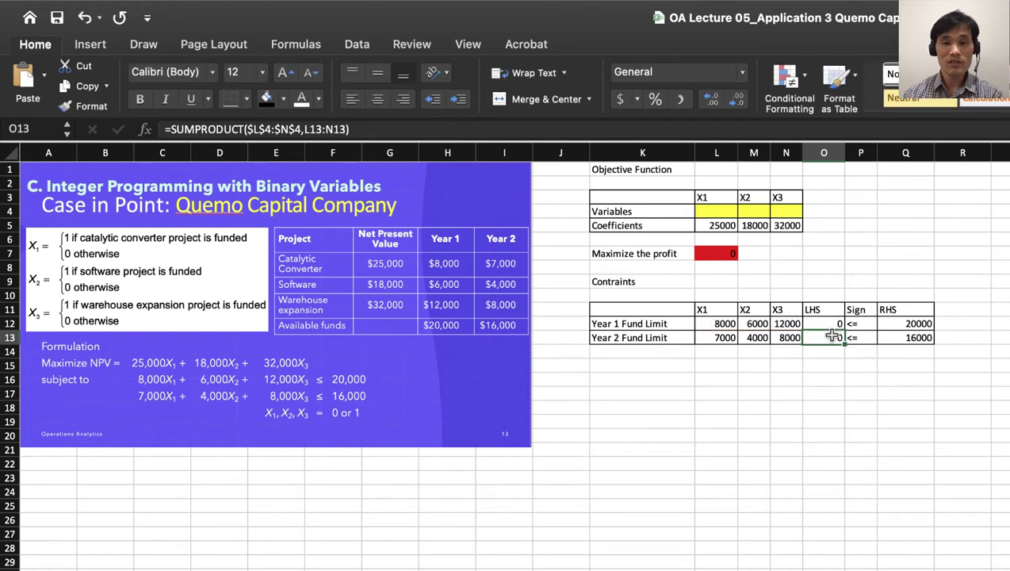
pyautogui.doubleClick(834, 338)
pyautogui.press('Return')
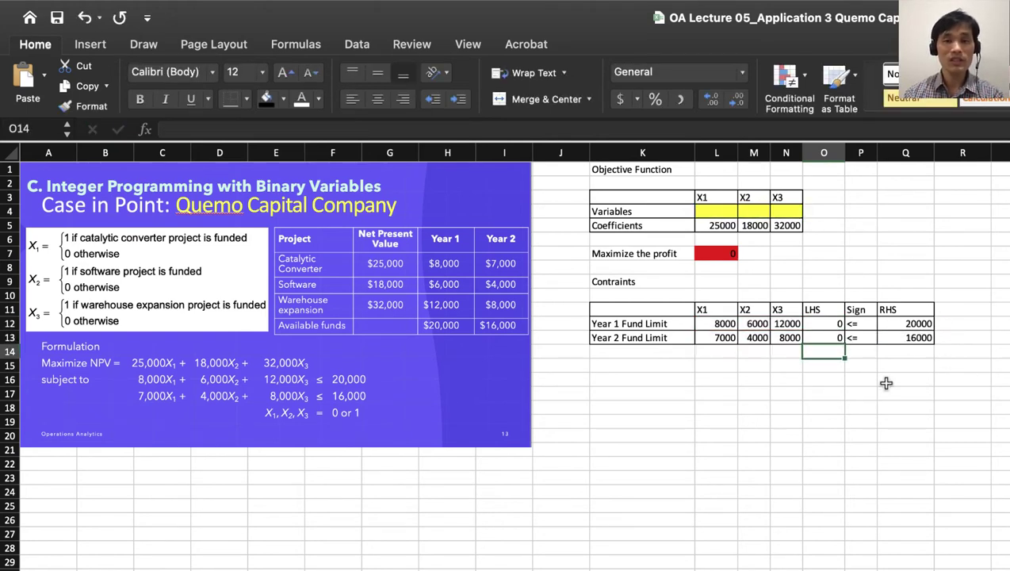
pyautogui.click(713, 421)
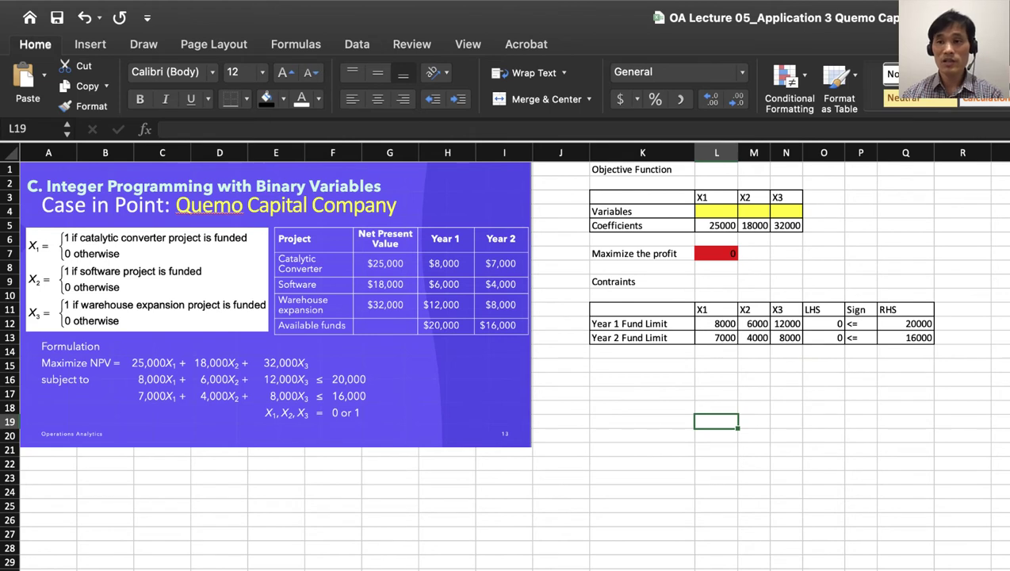
# Step: Open Solver and place its parameters dialog beside the model tables to review the objective, variable cells and constraints
pyautogui.click(358, 44)
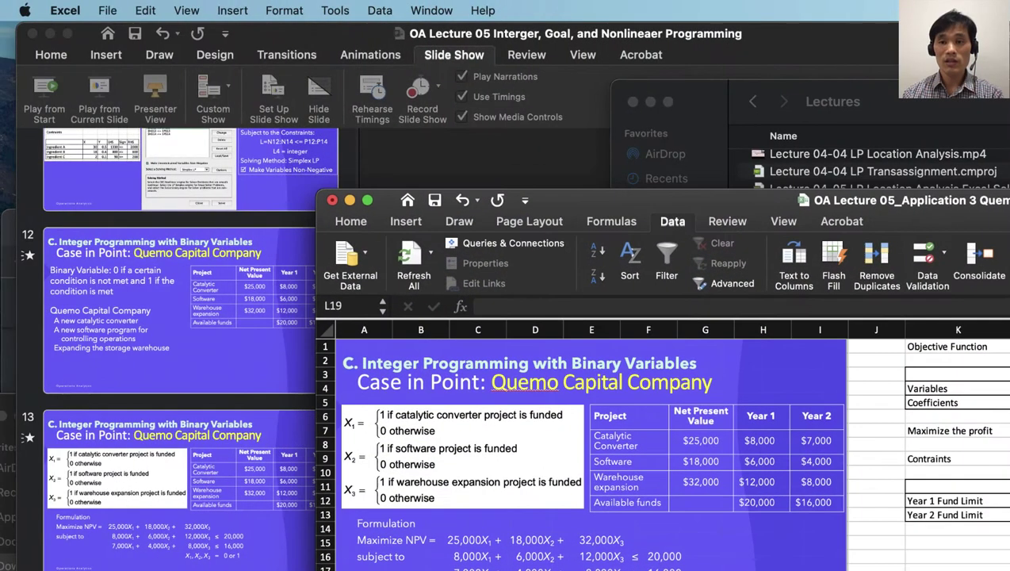
pyautogui.click(1009, 88)
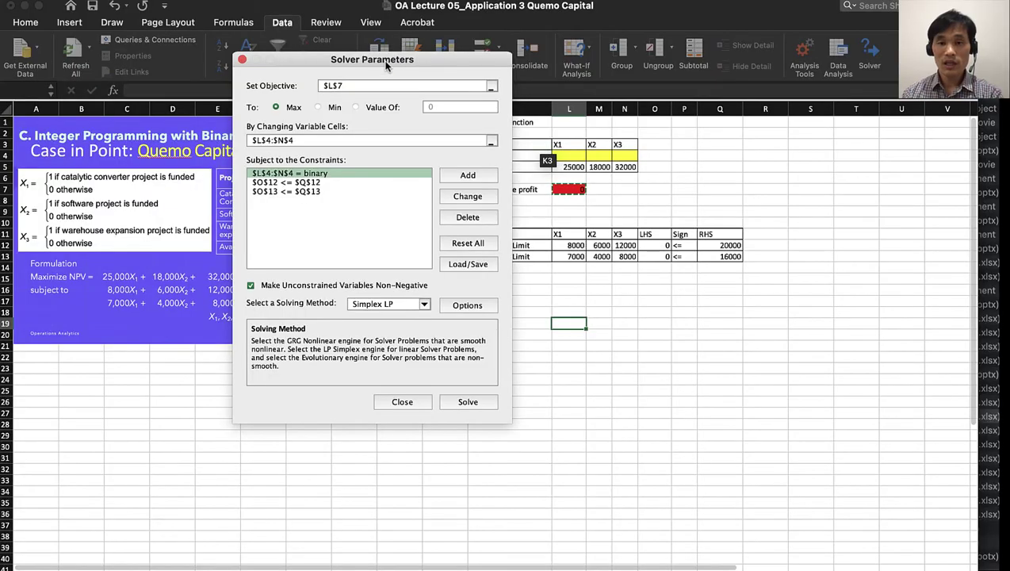
pyautogui.moveTo(385, 66); pyautogui.dragTo(830, 126)
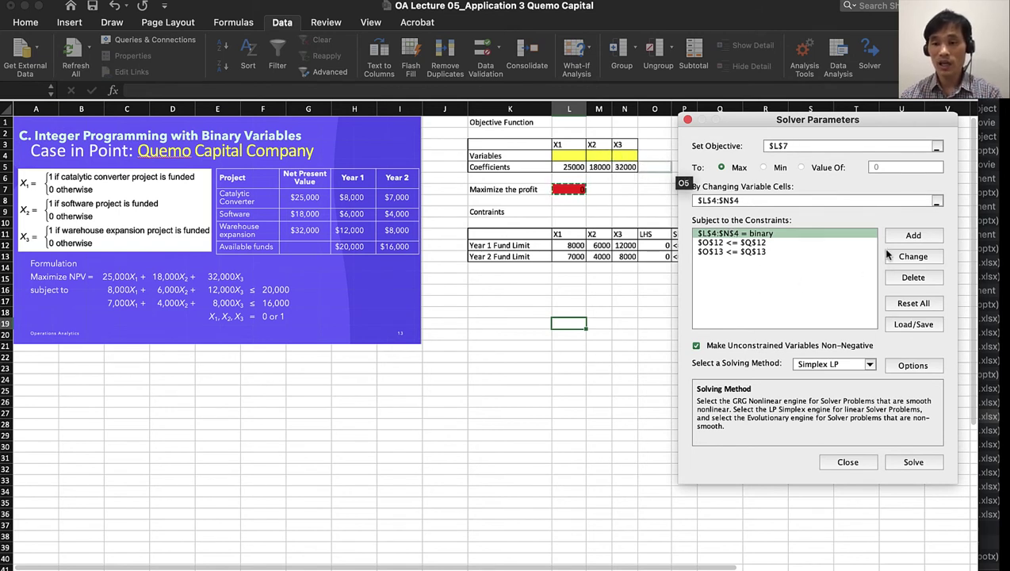
pyautogui.moveTo(750, 121); pyautogui.dragTo(822, 95)
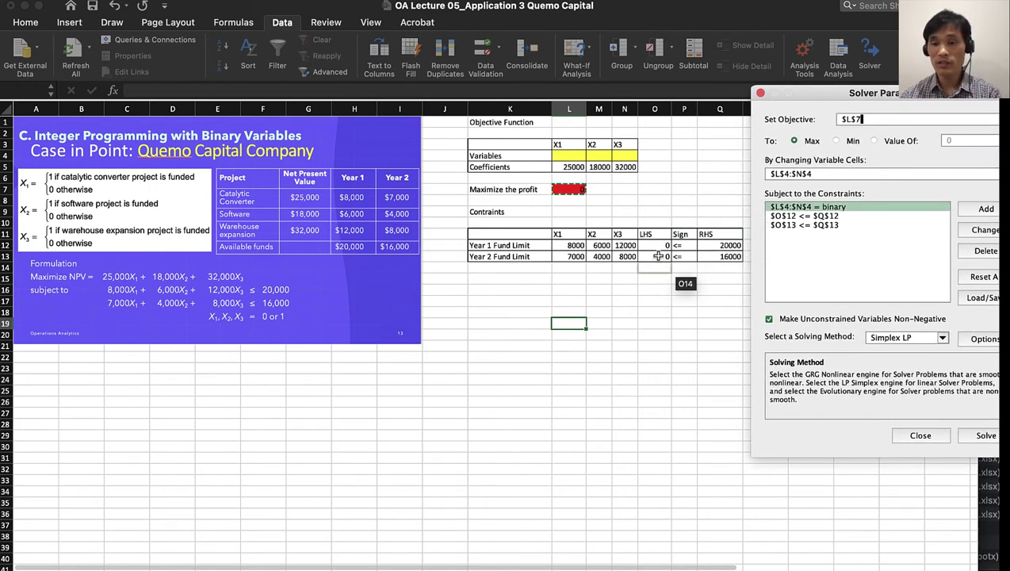
pyautogui.moveTo(835, 95); pyautogui.dragTo(727, 89)
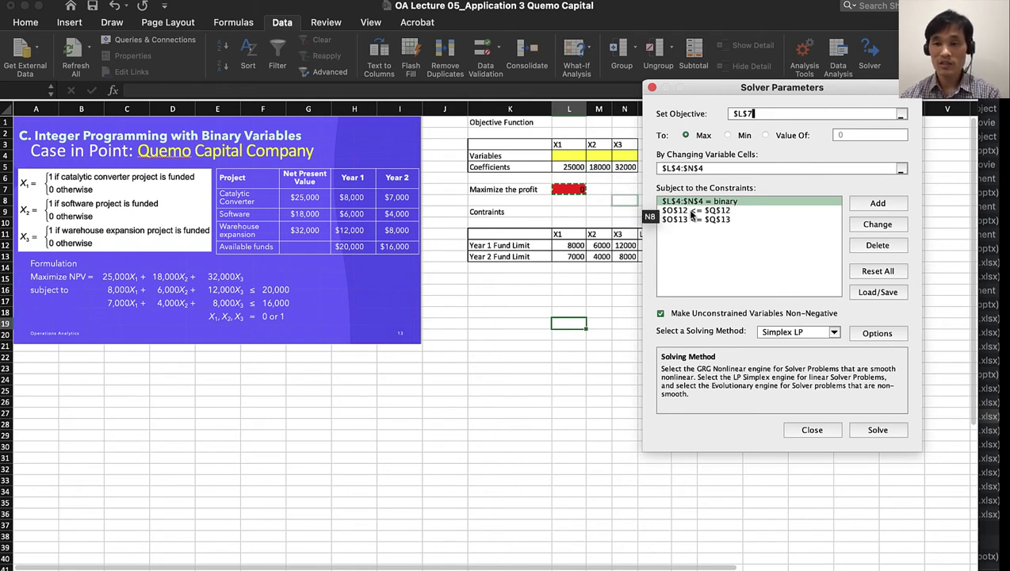
# Step: Add a binary constraint on the variable cells L4:N4 in Solver and delete the duplicate entry
pyautogui.click(879, 204)
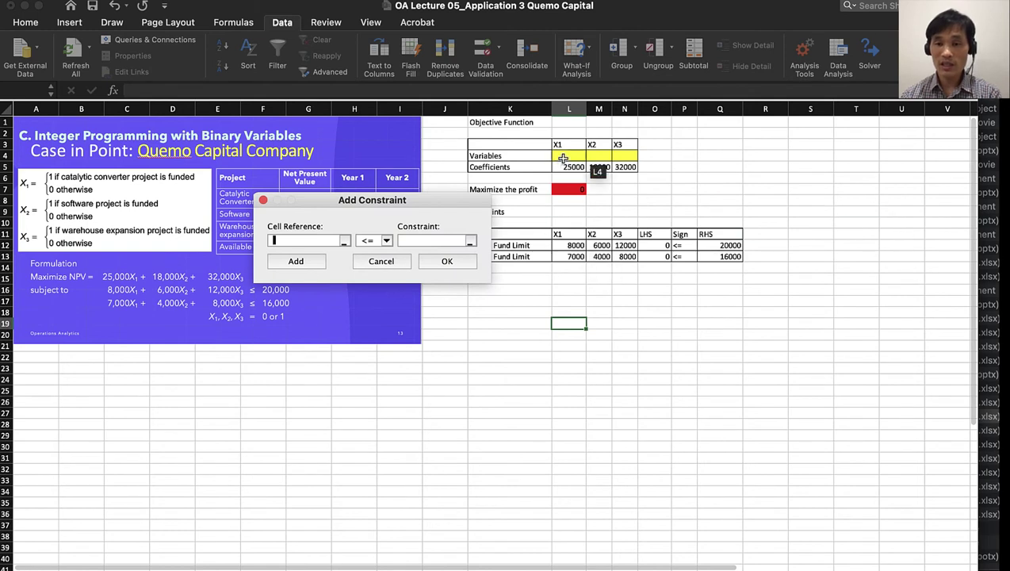
pyautogui.moveTo(559, 156); pyautogui.dragTo(621, 160)
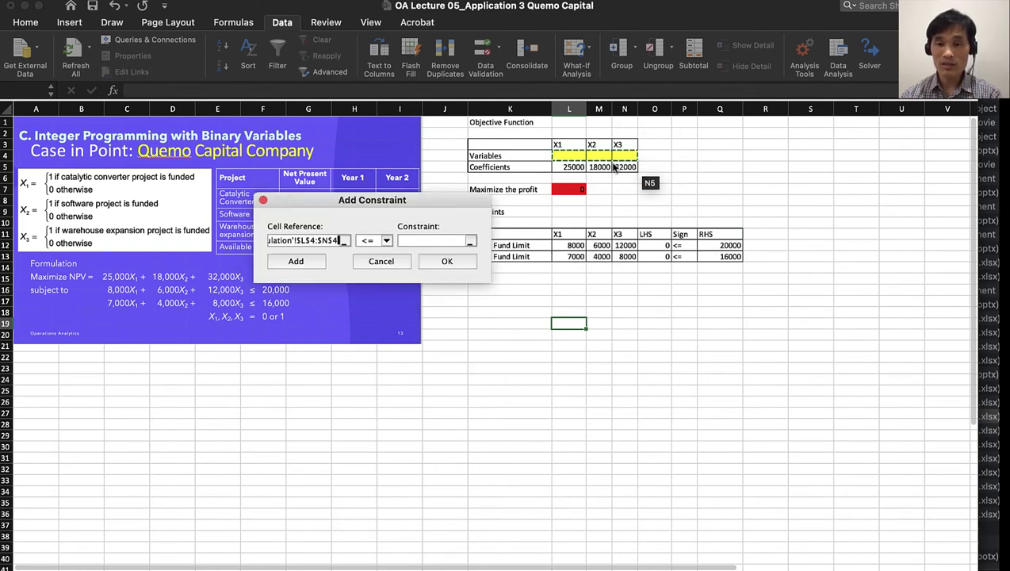
pyautogui.click(387, 244)
pyautogui.click(382, 287)
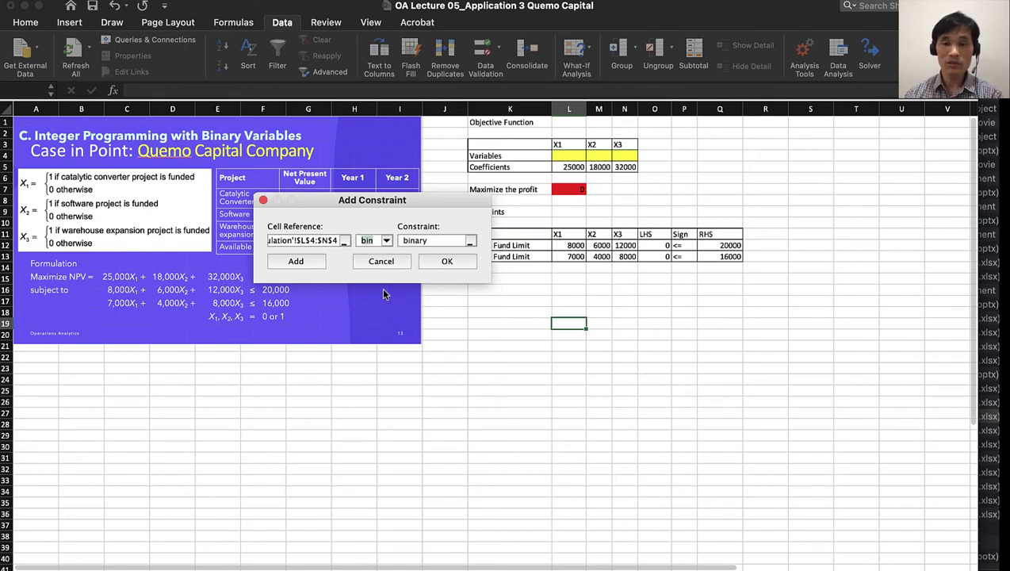
pyautogui.click(446, 263)
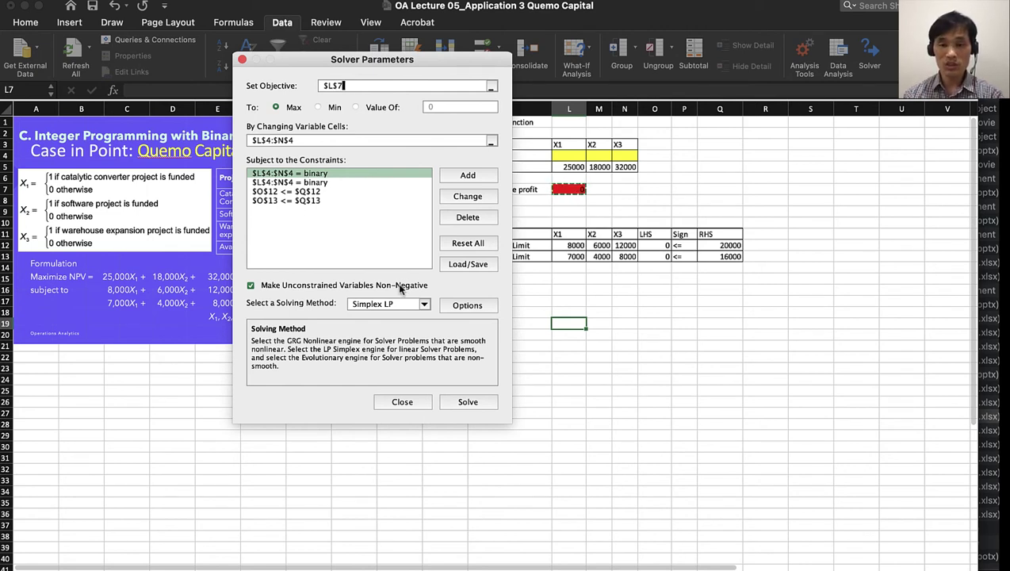
pyautogui.click(468, 217)
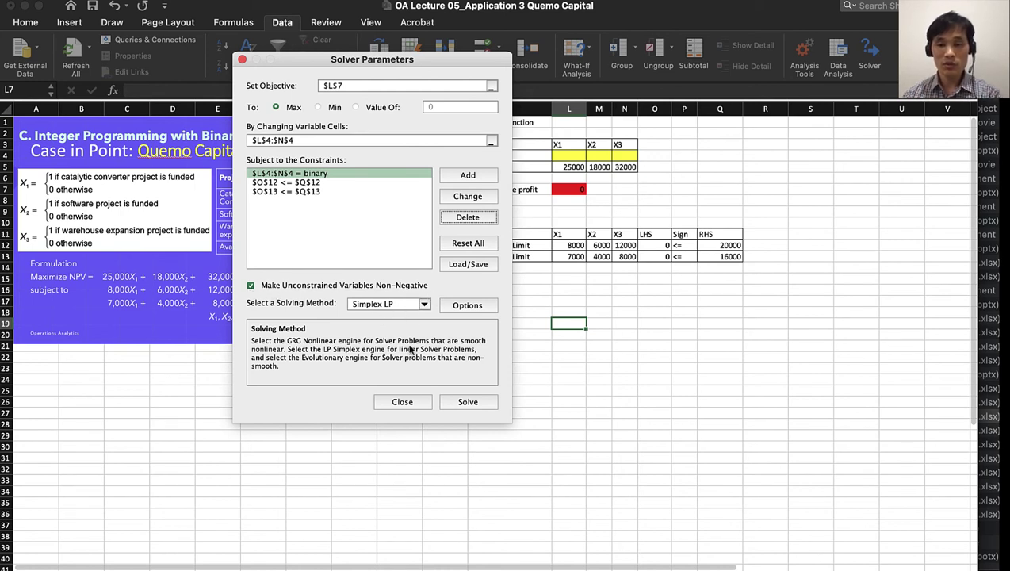
# Step: Solve the model, selecting the Answer report and keeping the Solver solution
pyautogui.click(468, 403)
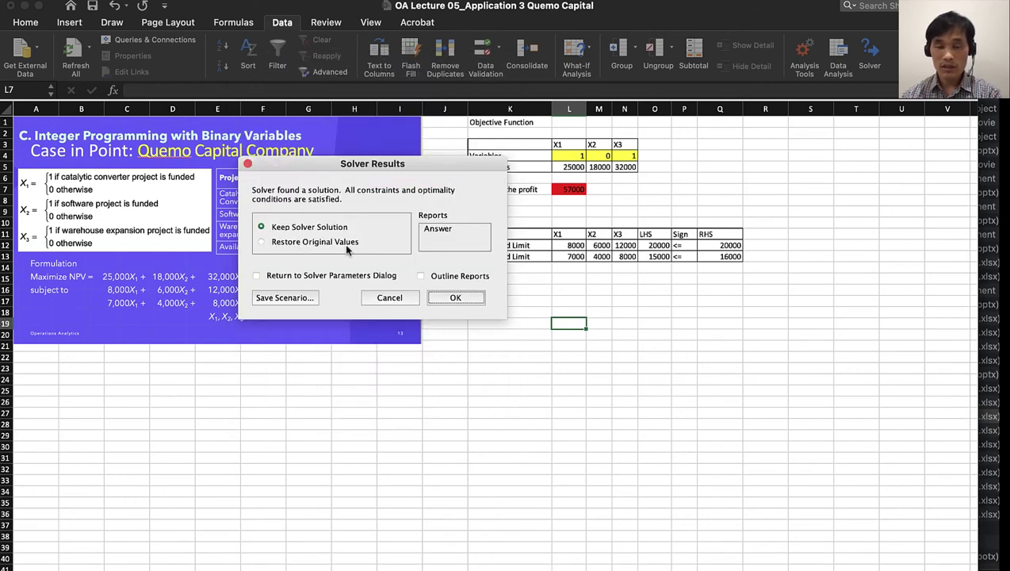
pyautogui.click(437, 229)
pyautogui.click(456, 296)
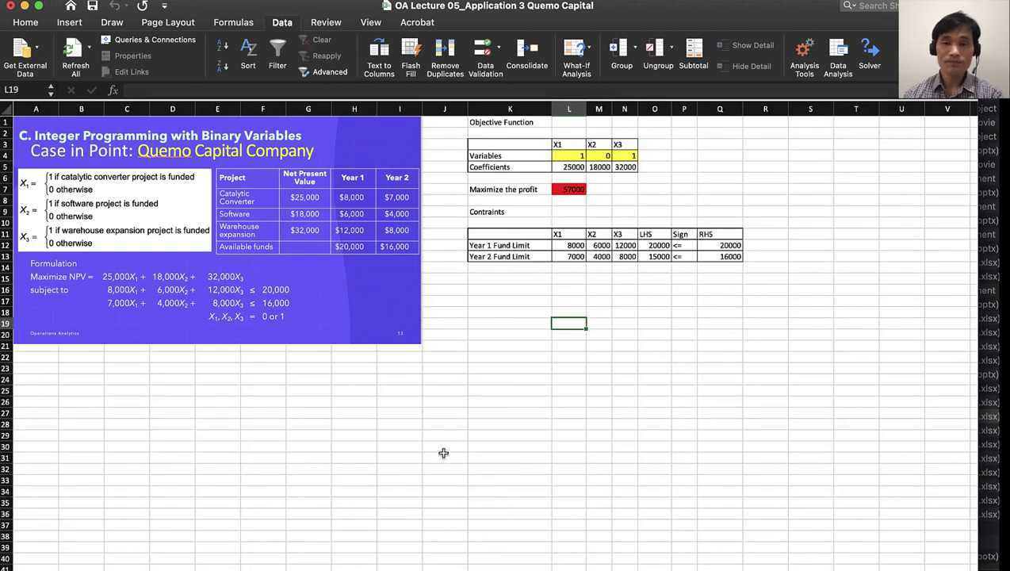
# Step: Examine the solved values of X1 and X3 and the maximized profit cell
pyautogui.click(575, 156)
pyautogui.click(627, 155)
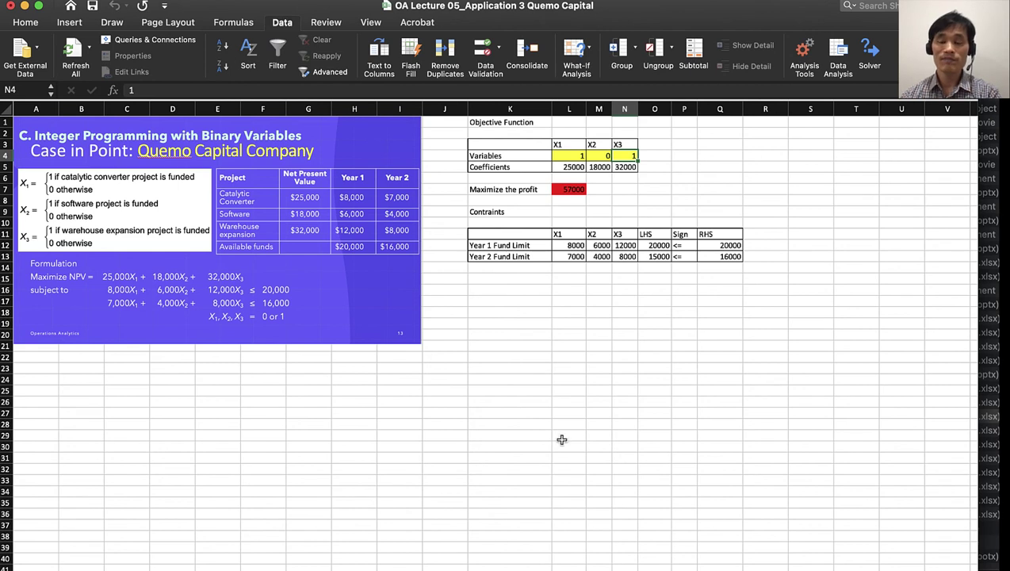
pyautogui.click(572, 190)
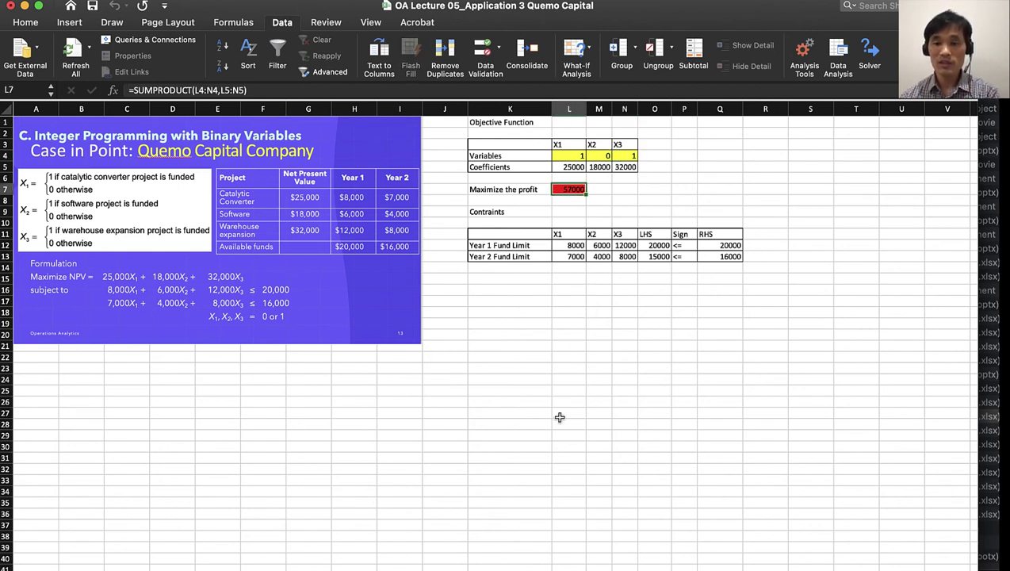